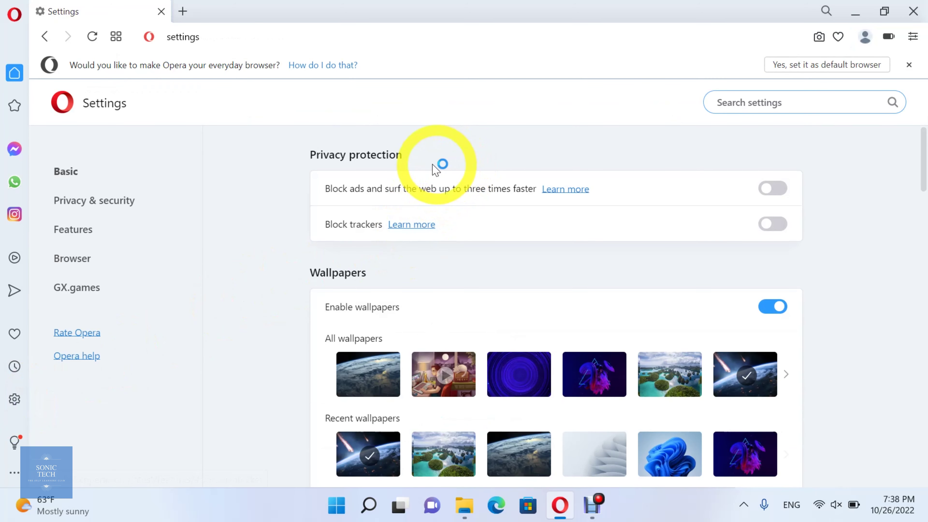
Step: Choose Google Search as the search engine used in the address bar
scroll(417, 165, down, 6)
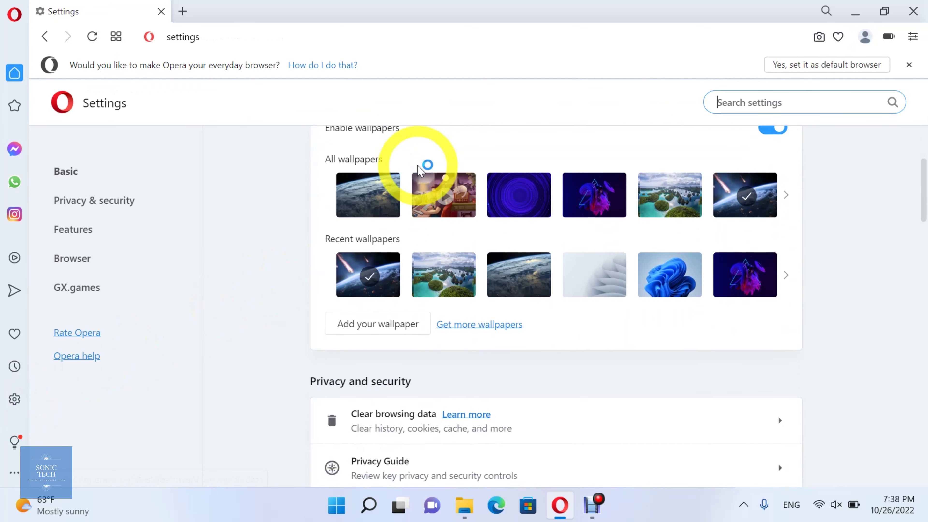
scroll(417, 165, down, 12)
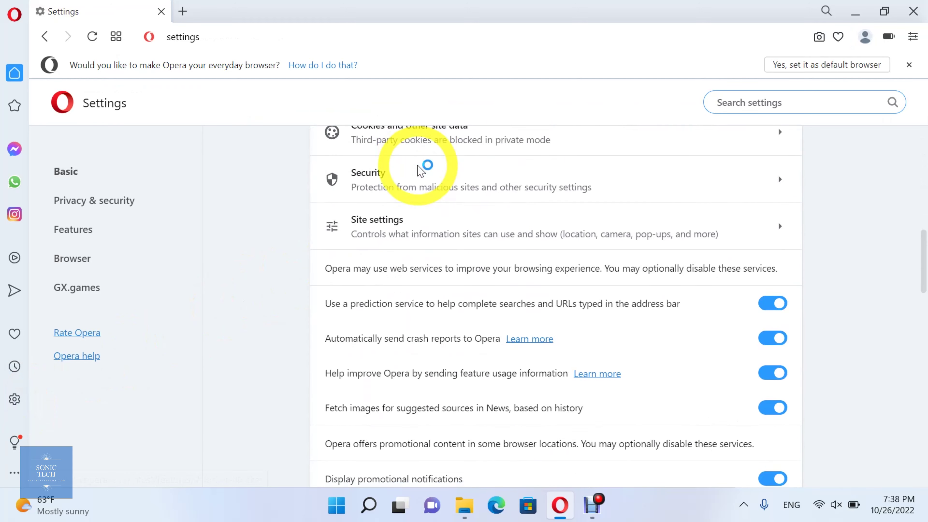
scroll(420, 167, down, 11)
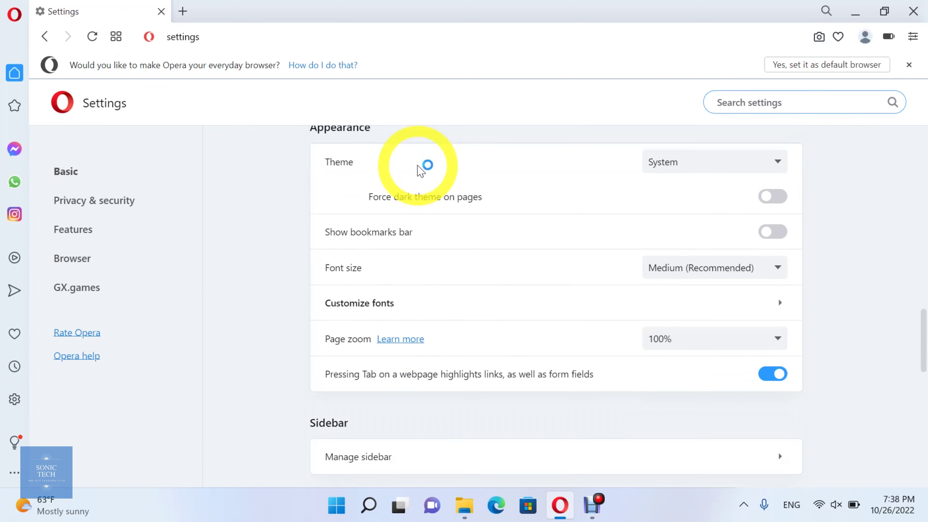
scroll(420, 168, down, 3)
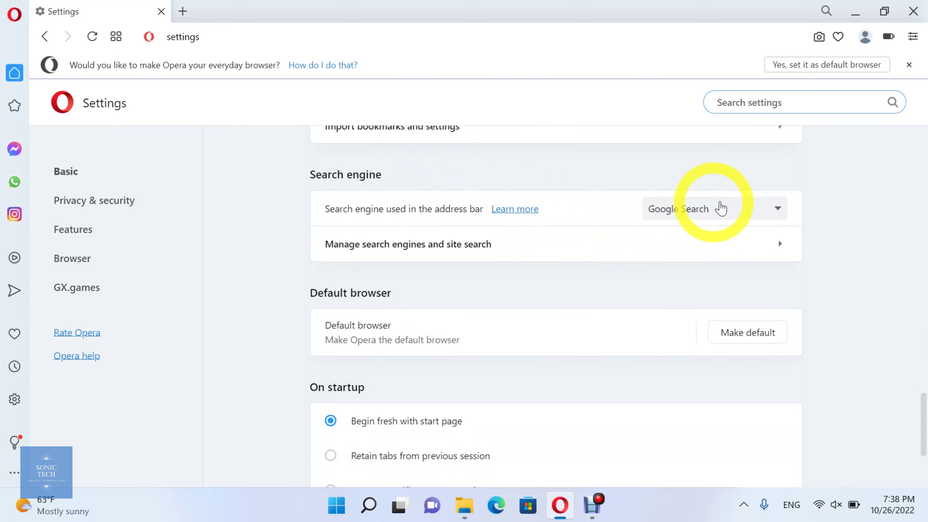
click(764, 216)
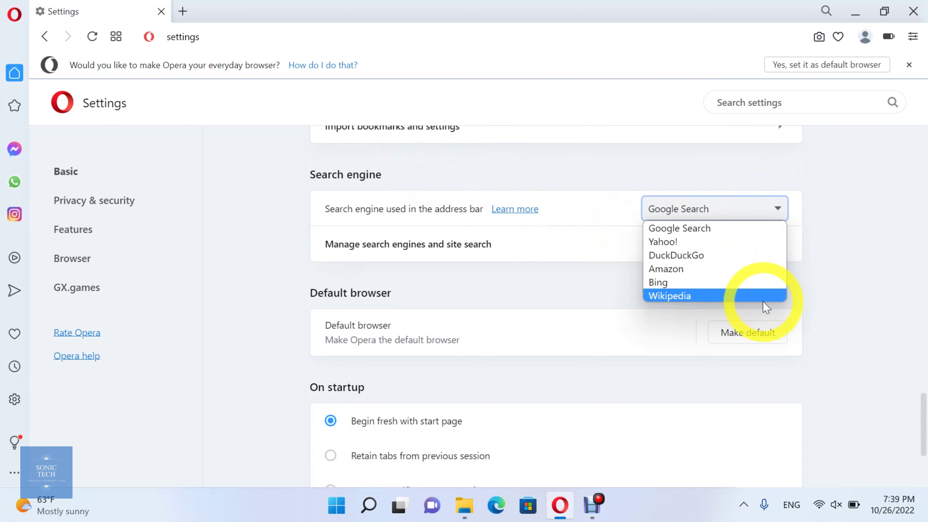
key(Up)
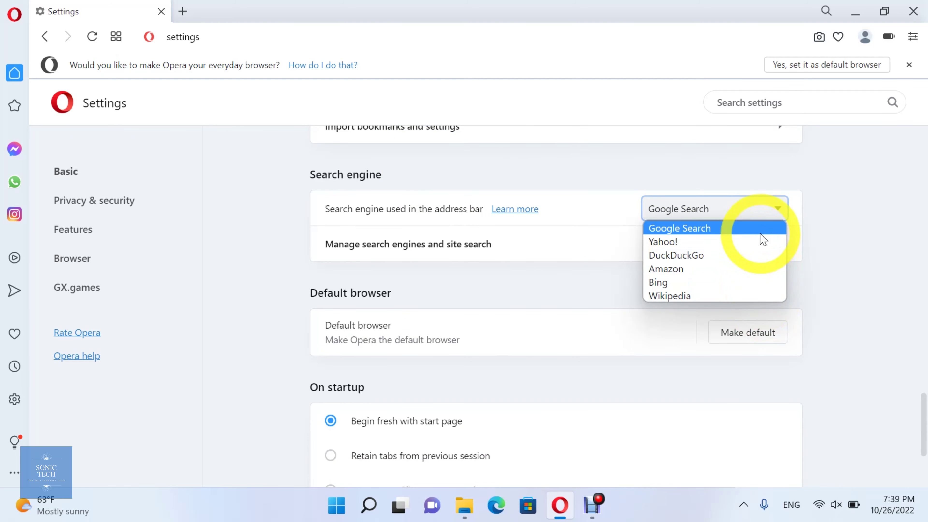
click(761, 232)
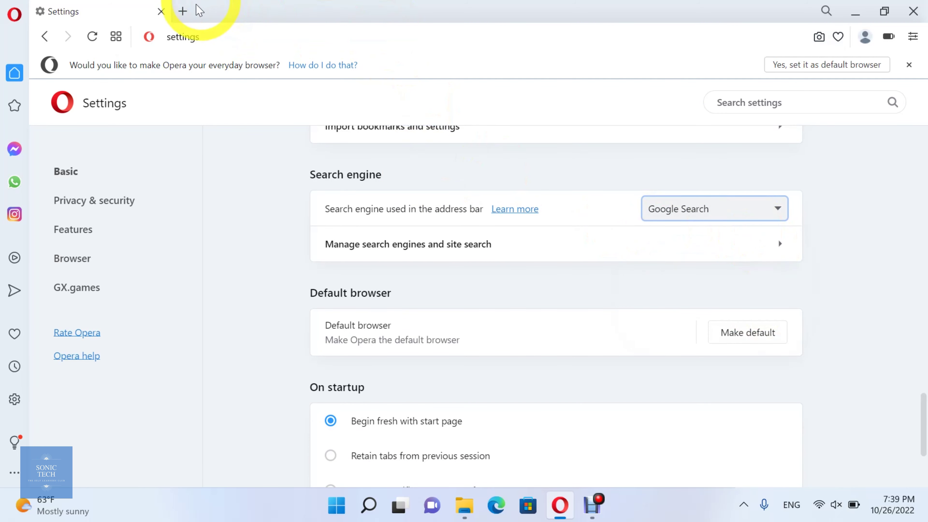
Step: Search for "youtube" from the address bar of a new tab
click(184, 13)
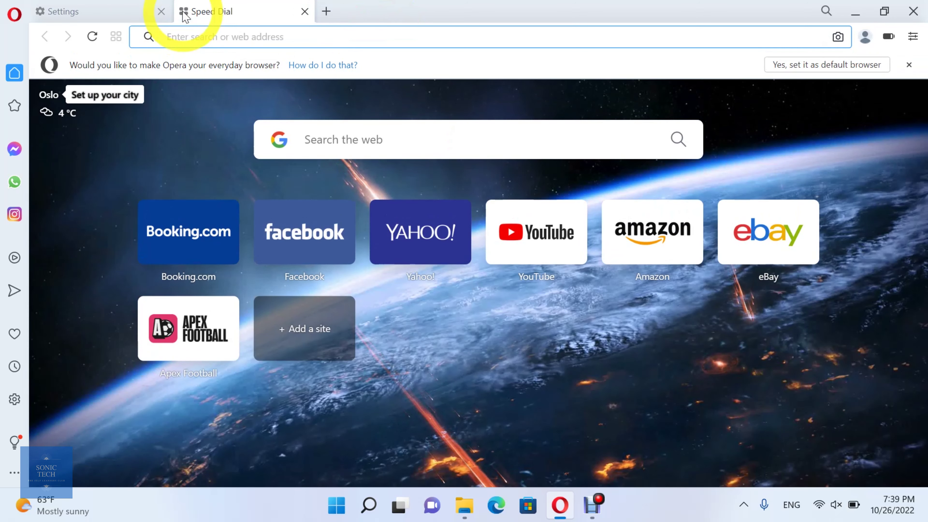
text(youtuv)
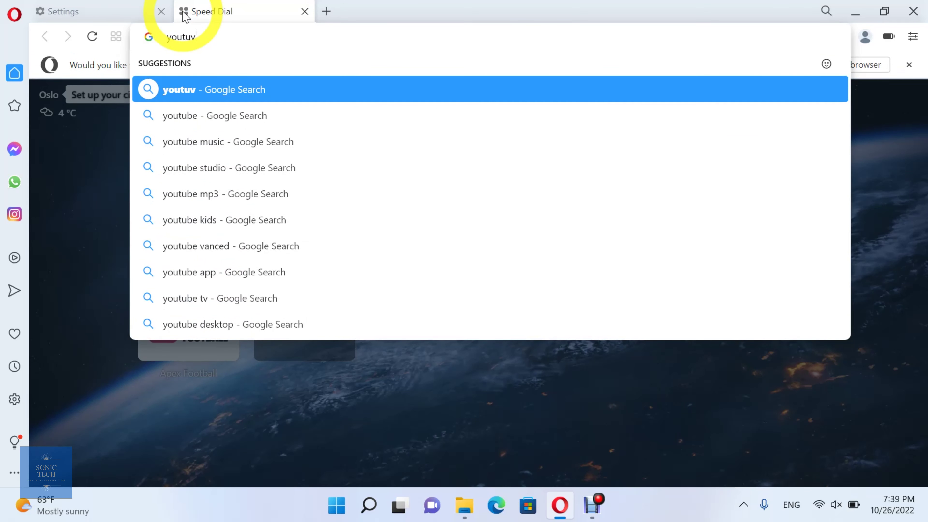
key(BackSpace)
text(be)
key(Delete)
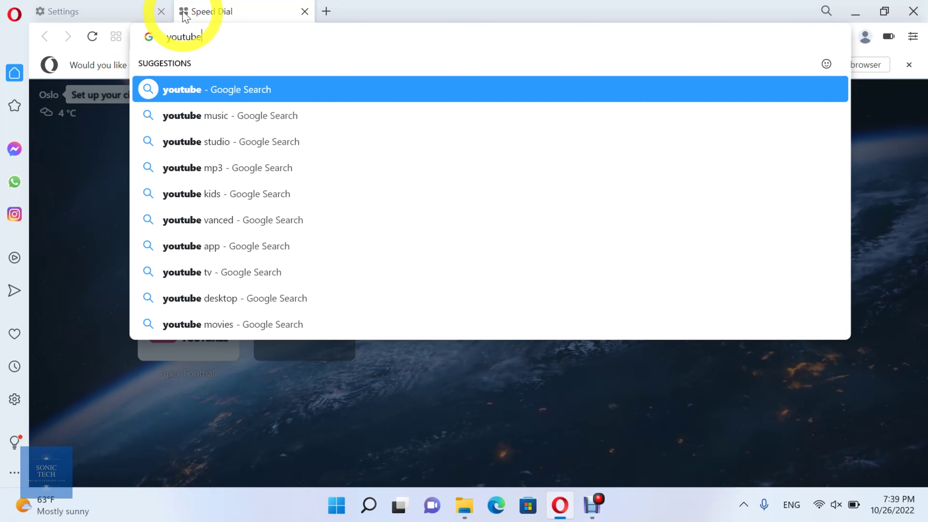
key(Return)
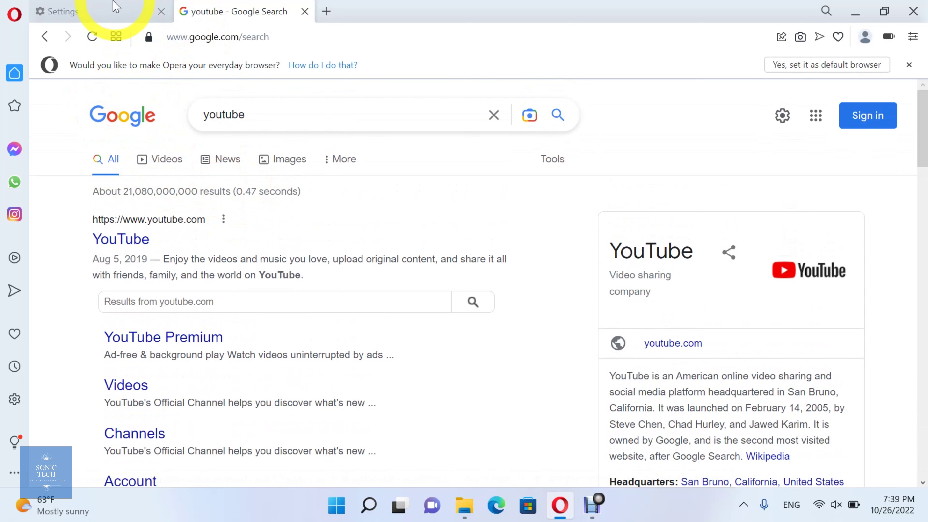
Step: Return to the browser settings and set the address bar search engine to Yahoo!
click(116, 7)
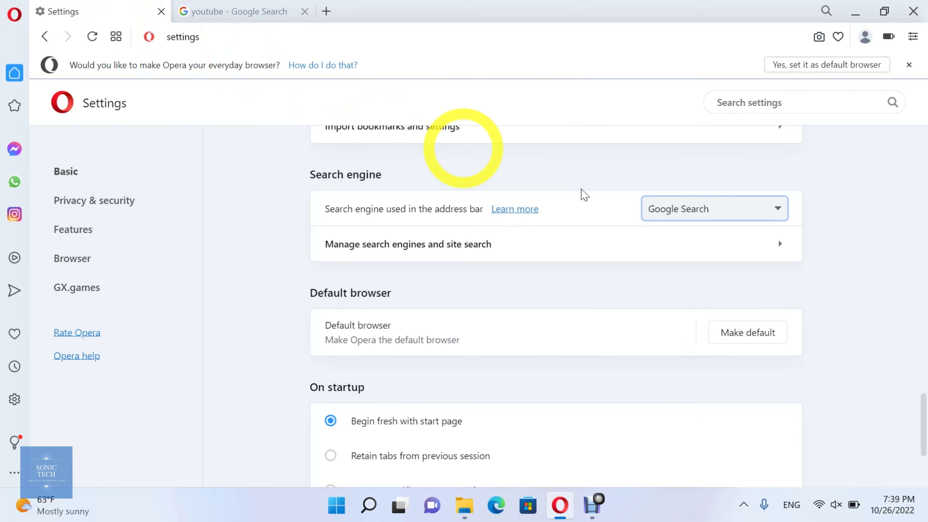
click(673, 203)
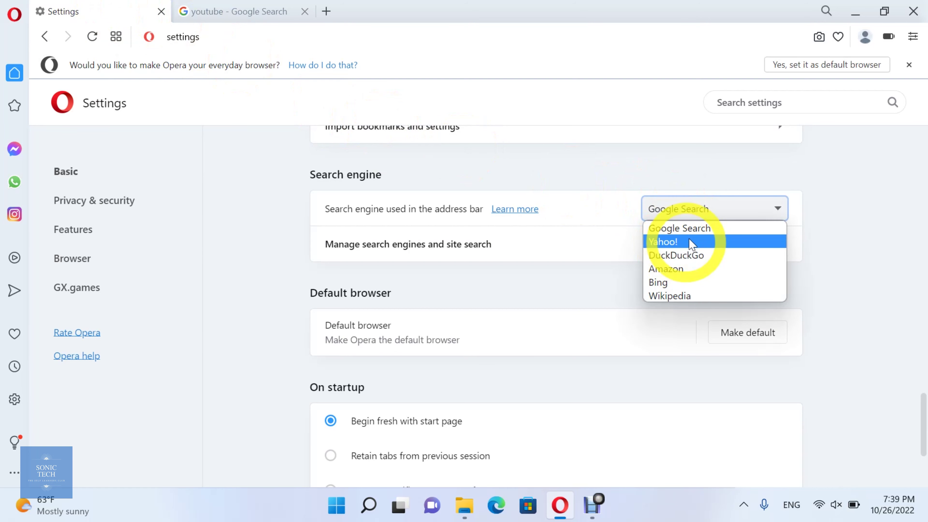
click(735, 243)
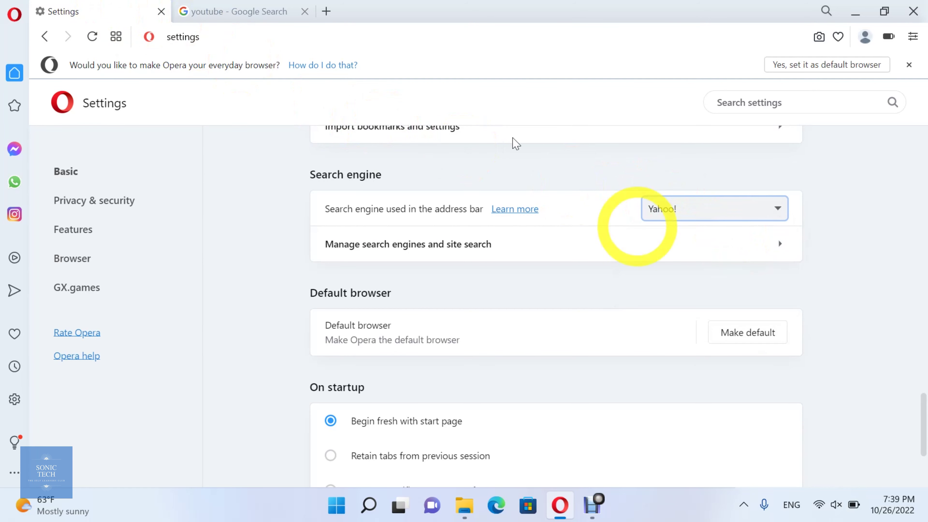
Step: Run a "youtube" search from the address bar of the Google results tab to test Yahoo! as the engine
click(256, 10)
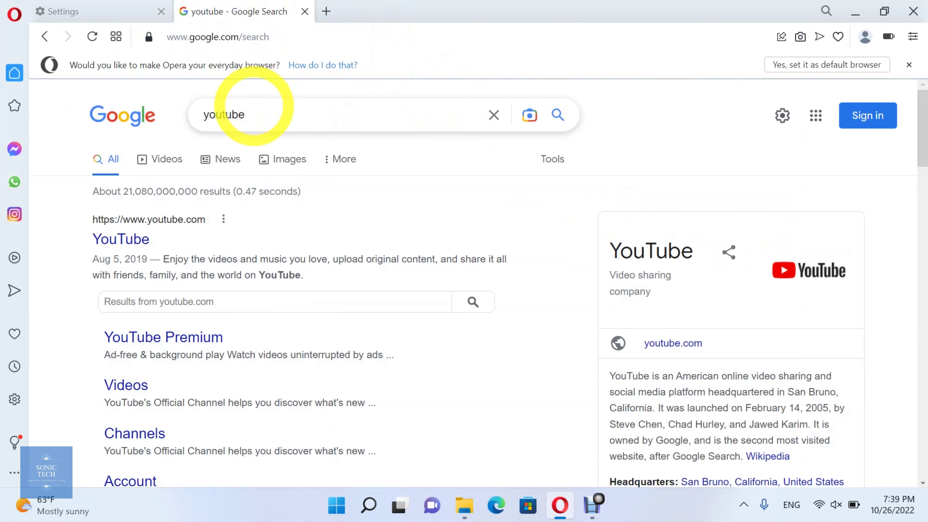
click(254, 110)
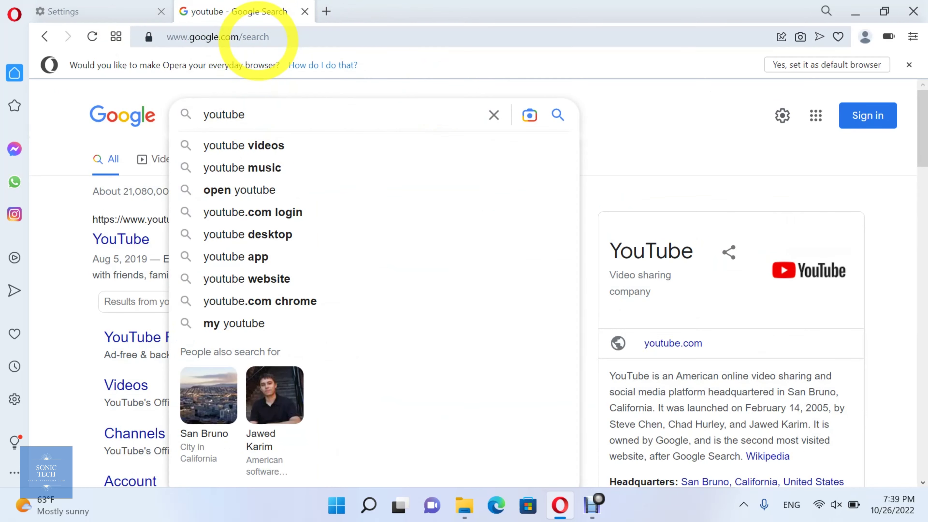
click(258, 37)
text(youtu)
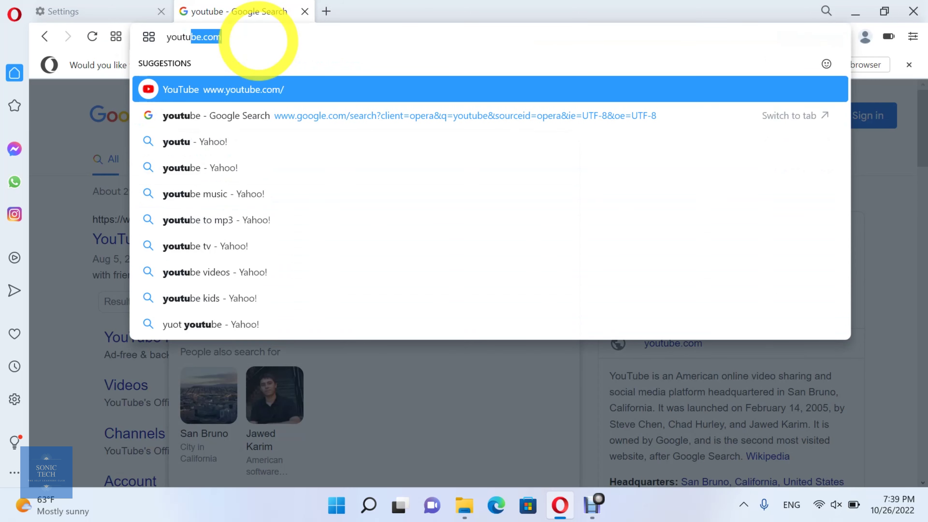
text(be)
key(Return)
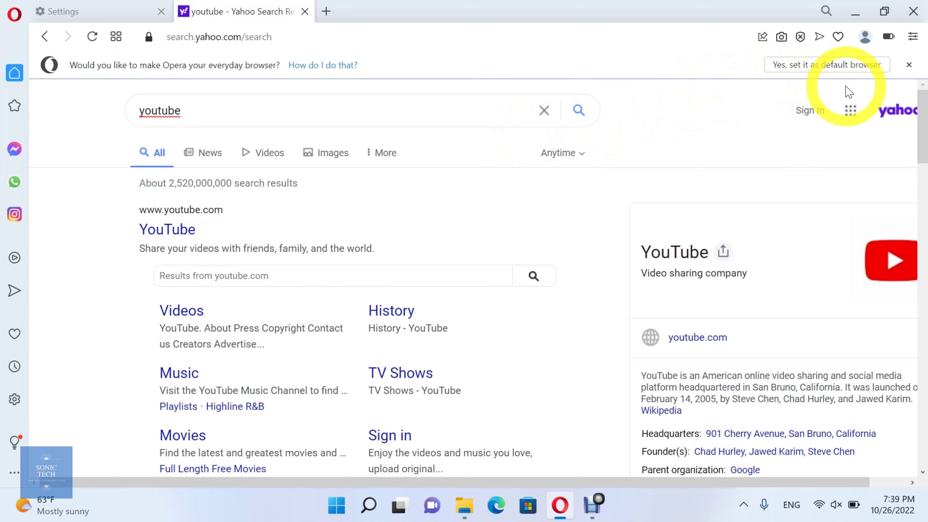
scroll(847, 90, right, 1)
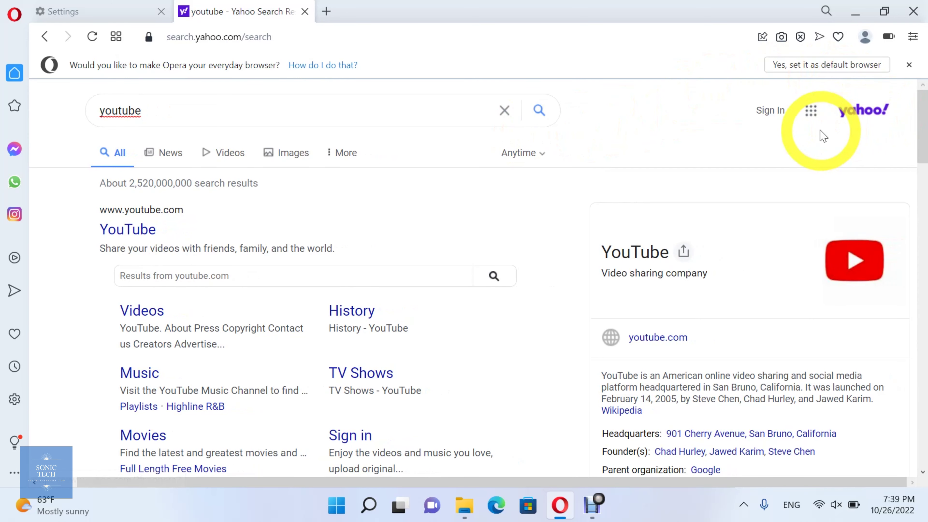
Step: Go back to the settings and change the address bar search engine to DuckDuckGo
click(102, 15)
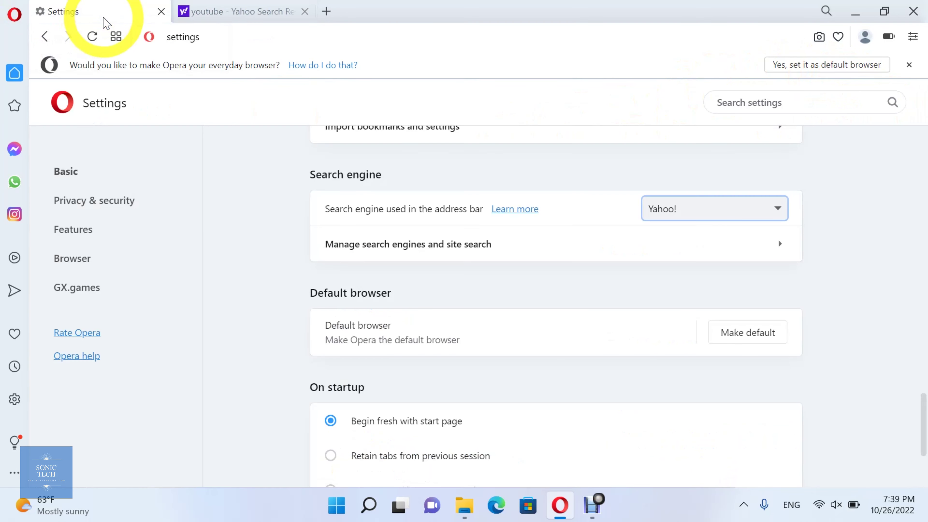
click(697, 218)
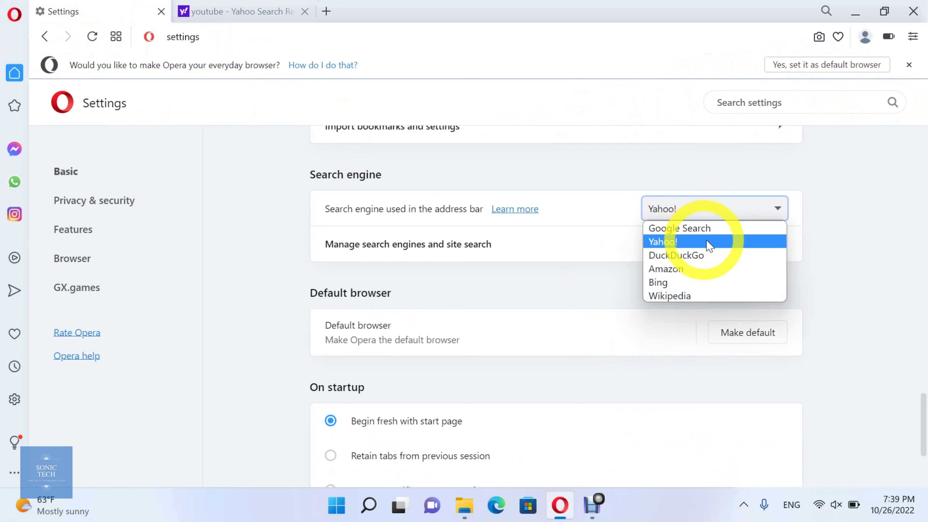
click(765, 258)
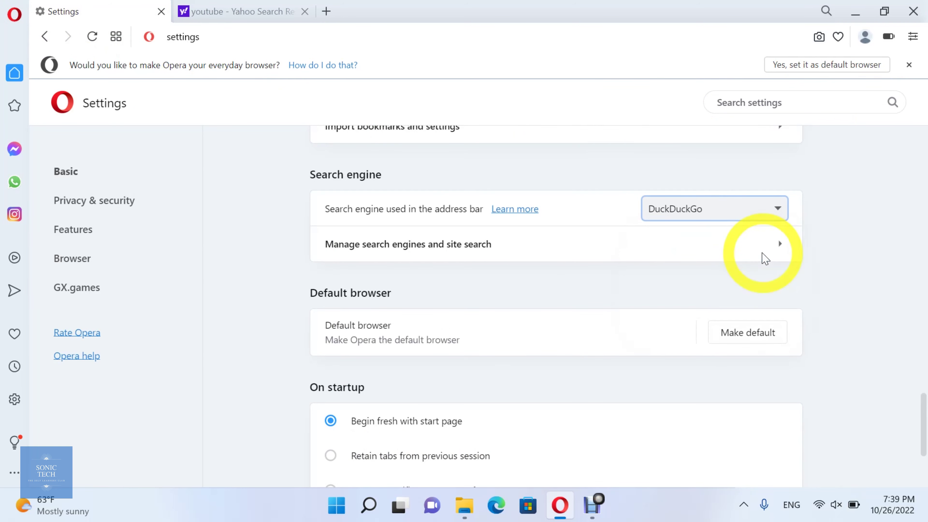
Step: Search for "youtube" from the address bar of the Yahoo results tab to test DuckDuckGo as the engine
click(240, 7)
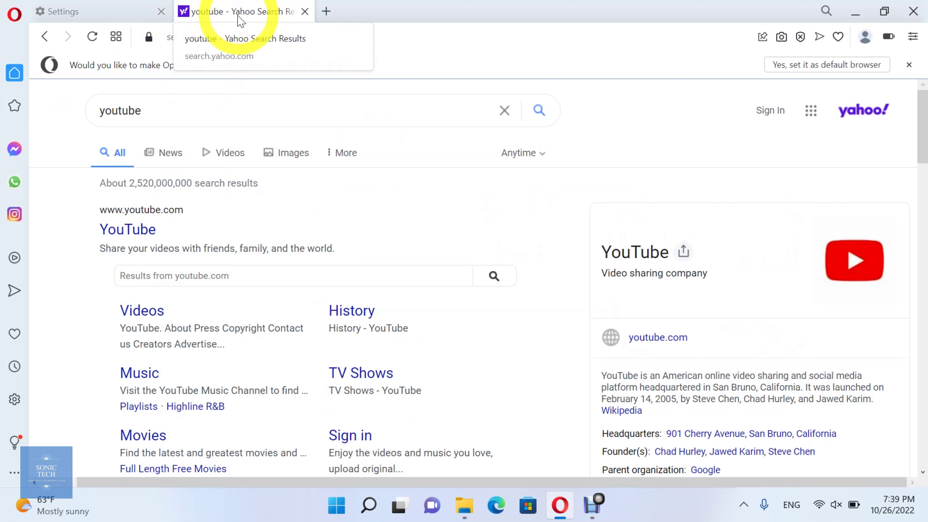
click(332, 37)
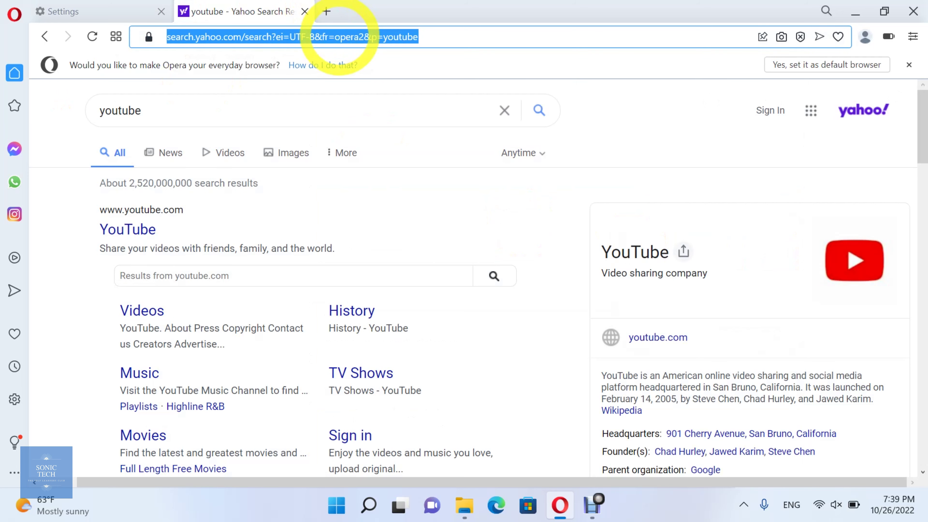
text(youtu)
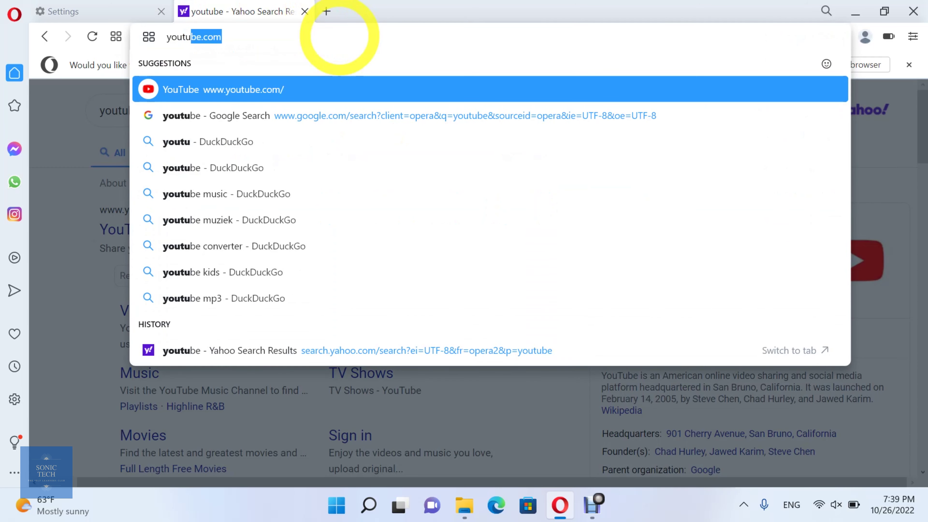
text(be)
key(Delete)
key(Return)
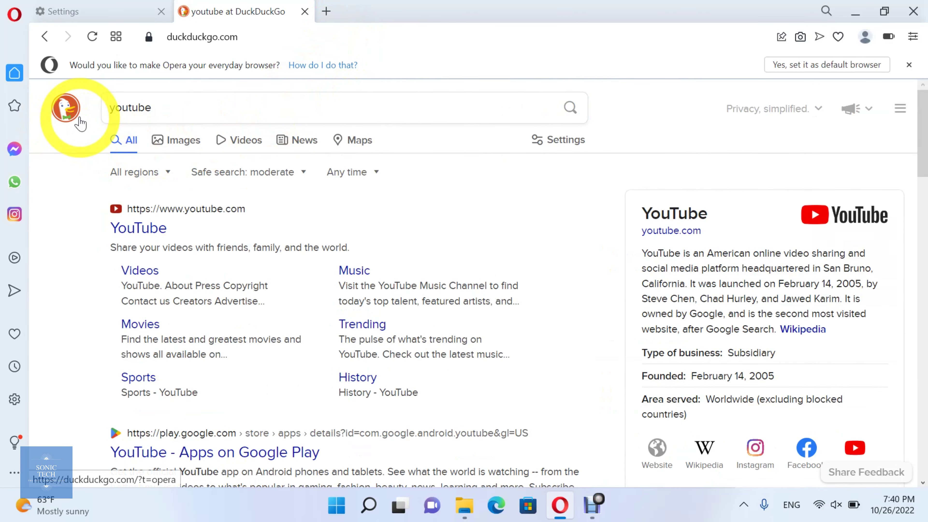
Step: Reopen the settings and select Amazon as the address bar search engine
click(96, 7)
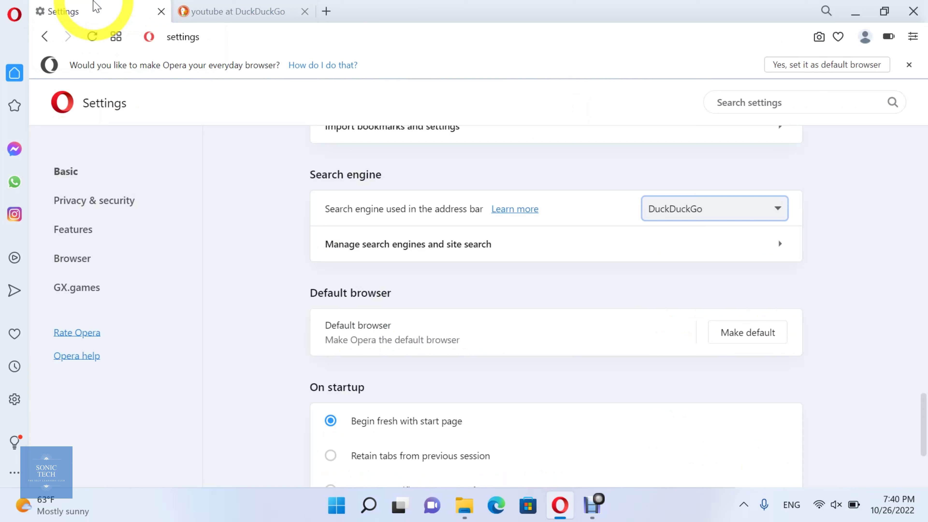
click(771, 212)
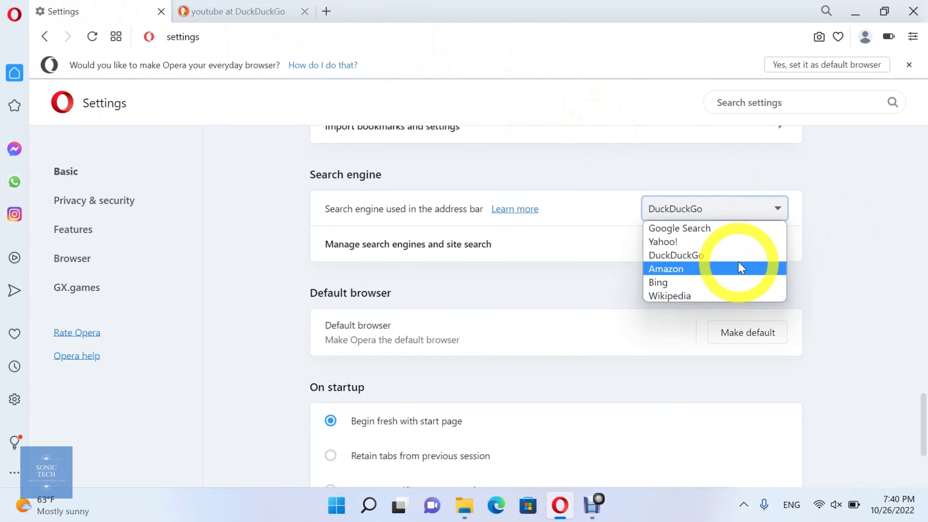
click(753, 268)
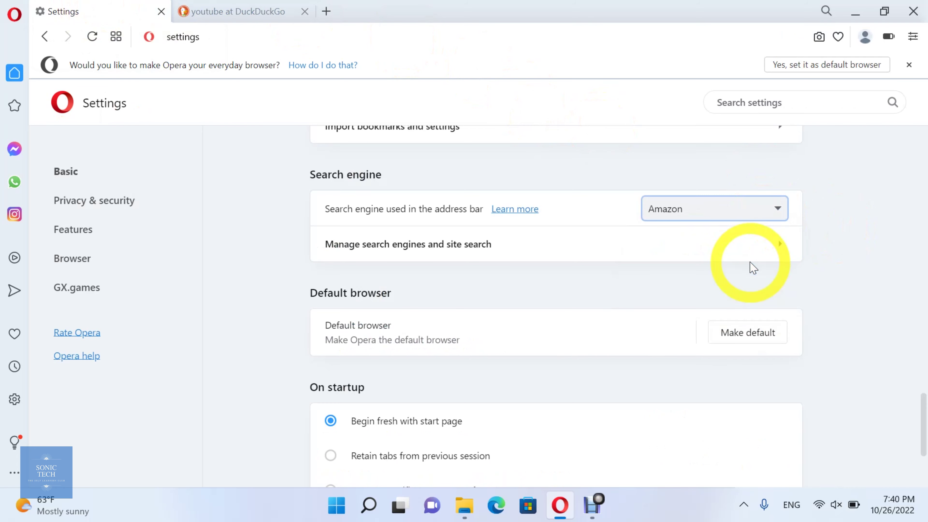
Step: Try to search for "youtube" from the address bar of the DuckDuckGo results tab with Amazon as the engine
click(212, 8)
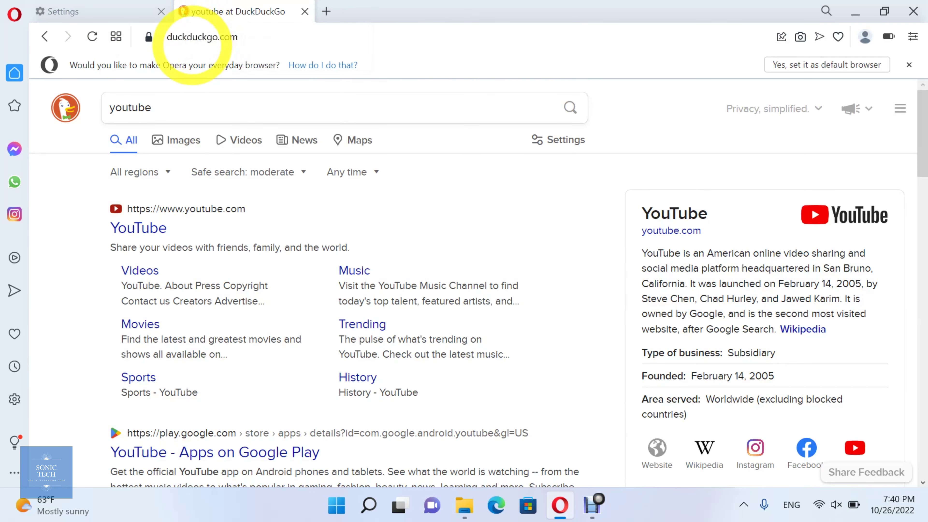
click(184, 36)
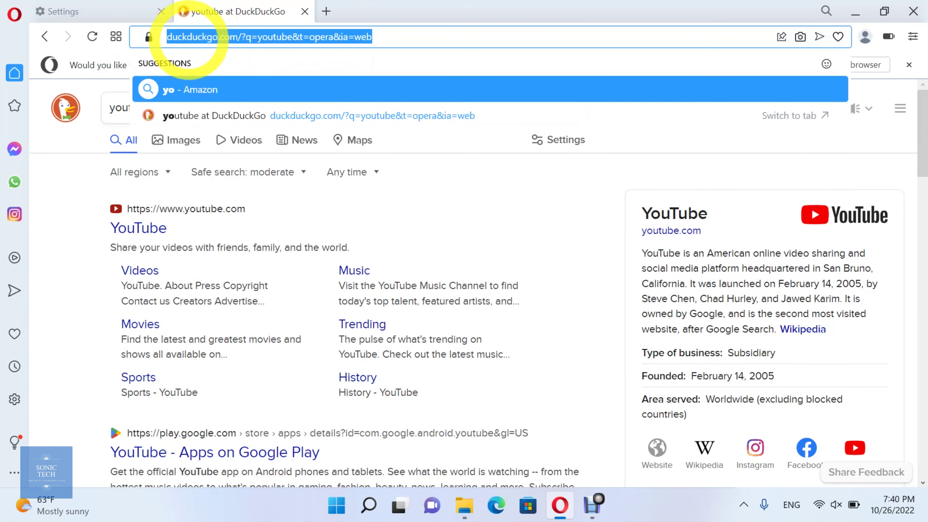
text(youtube\)
key(Return)
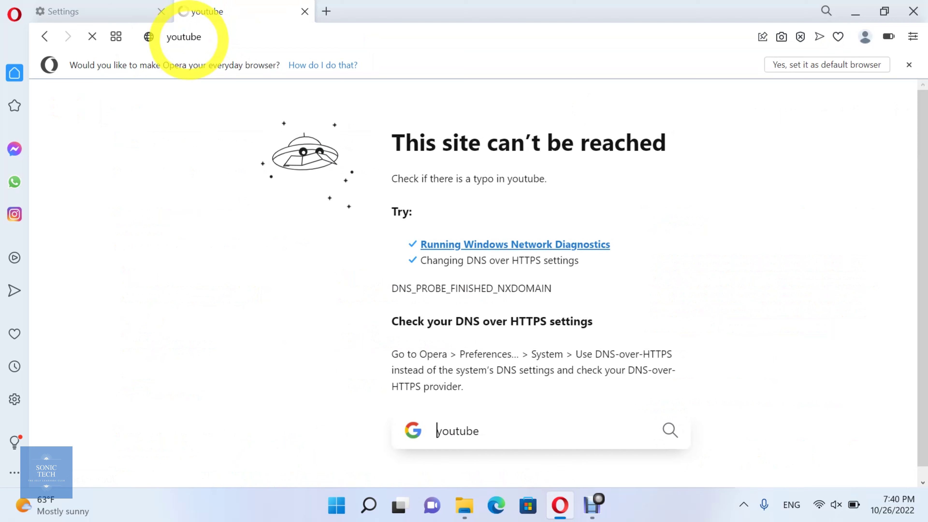
click(216, 37)
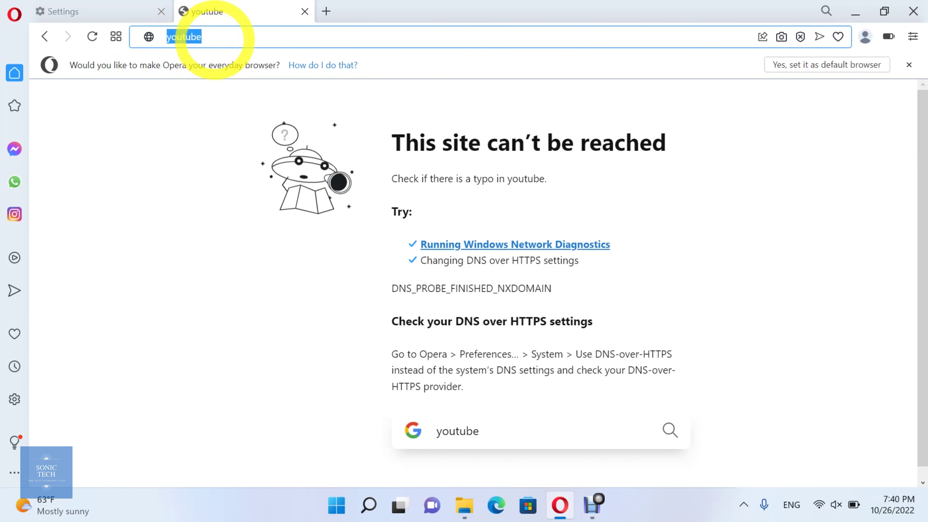
key(Return)
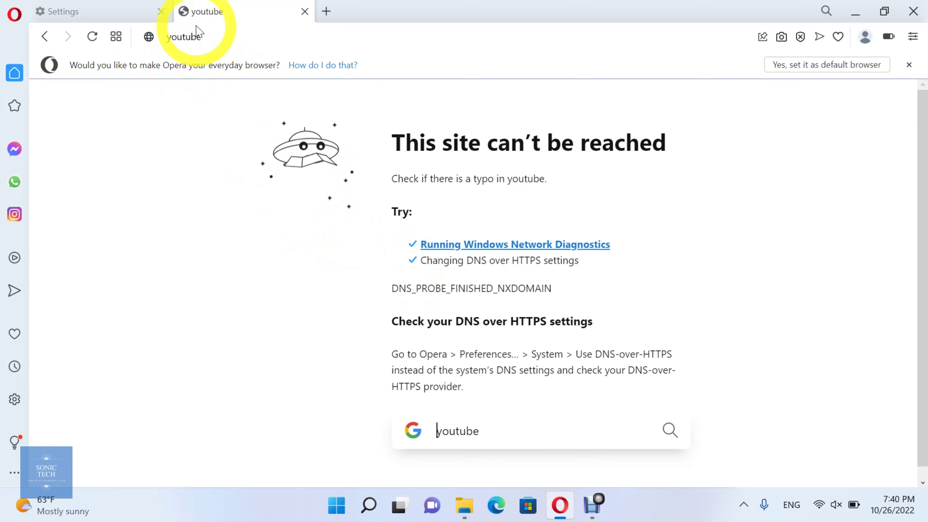
Step: Search for "wikipedia" from the address bar of the failed youtube tab to test Amazon as the engine
click(197, 37)
text(wiki)
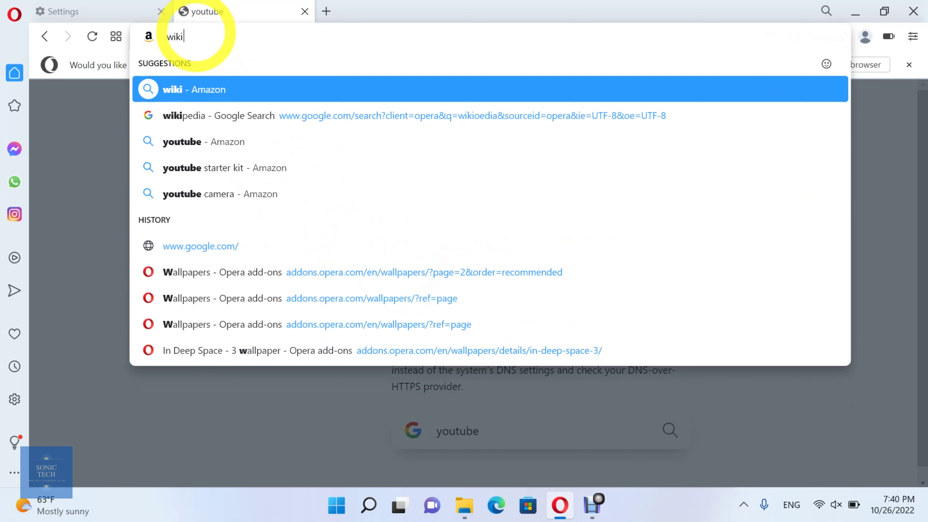
text(pedia)
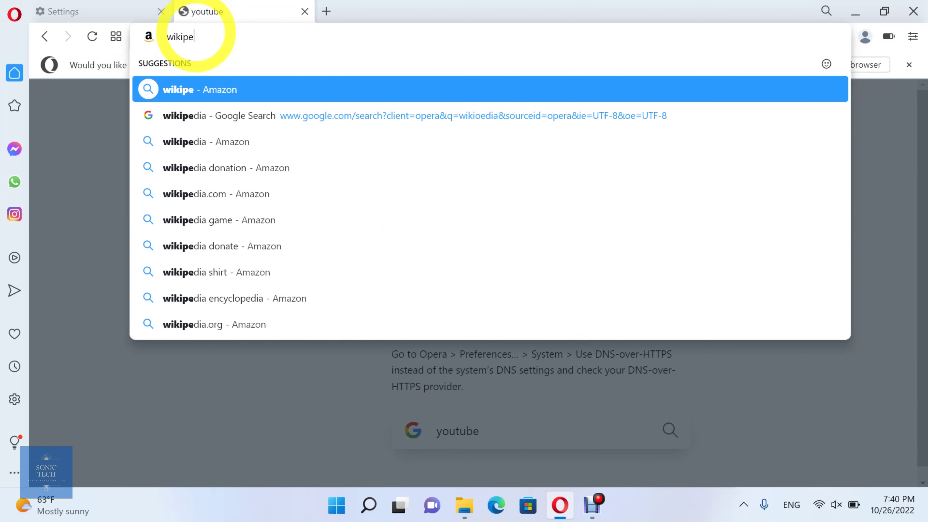
key(Return)
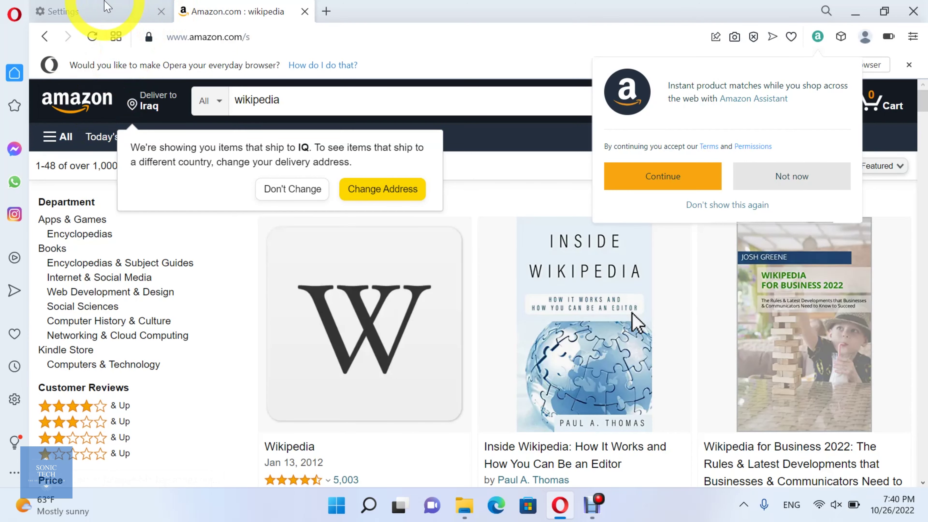
Step: Return to the settings and change the address bar search engine to Bing
click(106, 7)
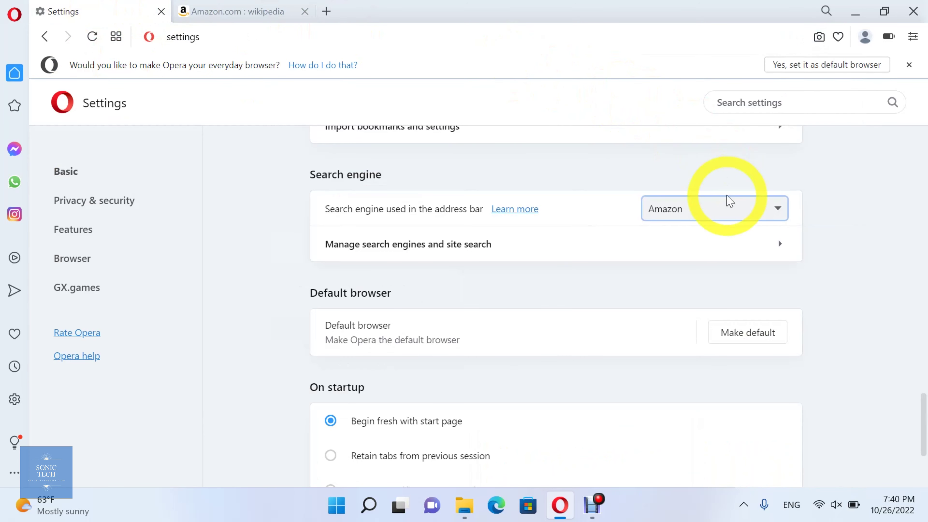
click(728, 211)
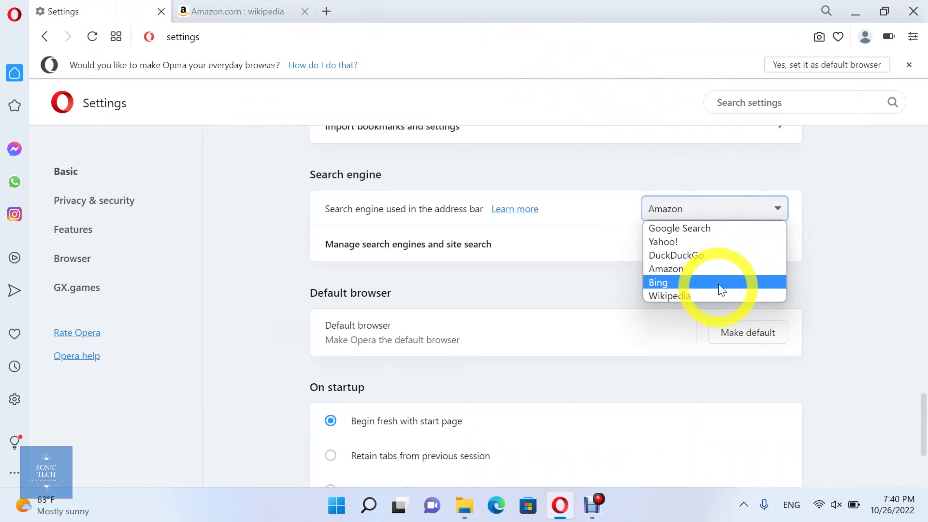
click(730, 286)
Step: Search for "youtube" from the address bar of the Amazon results tab to test Bing, discarding the suggested web address completion
click(186, 12)
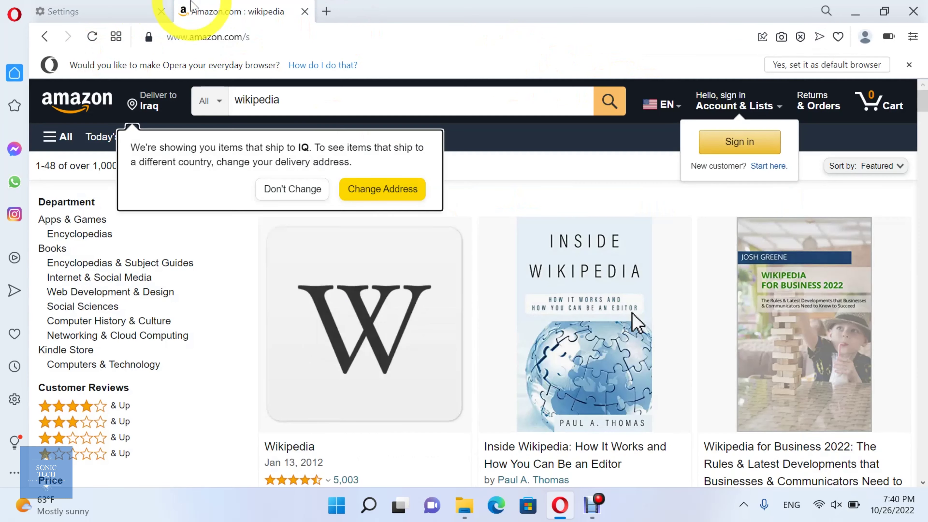
click(213, 40)
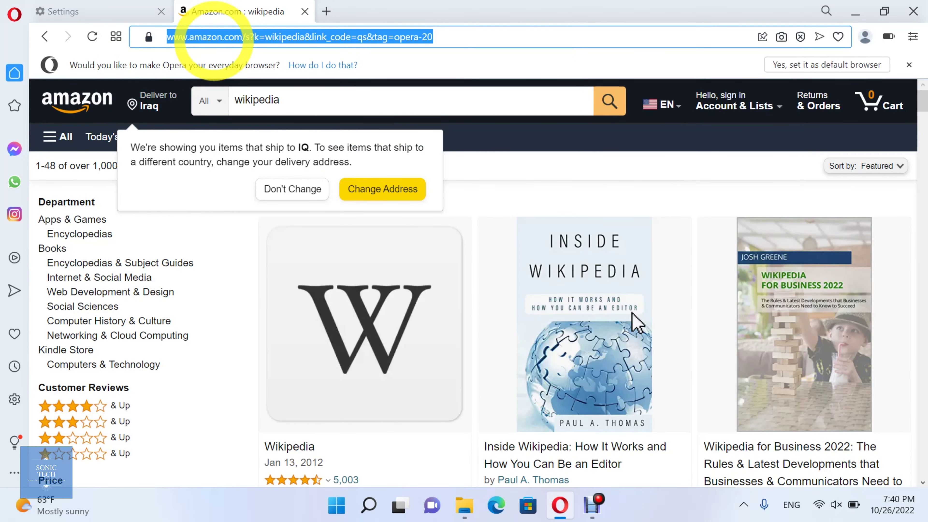
text(youtu)
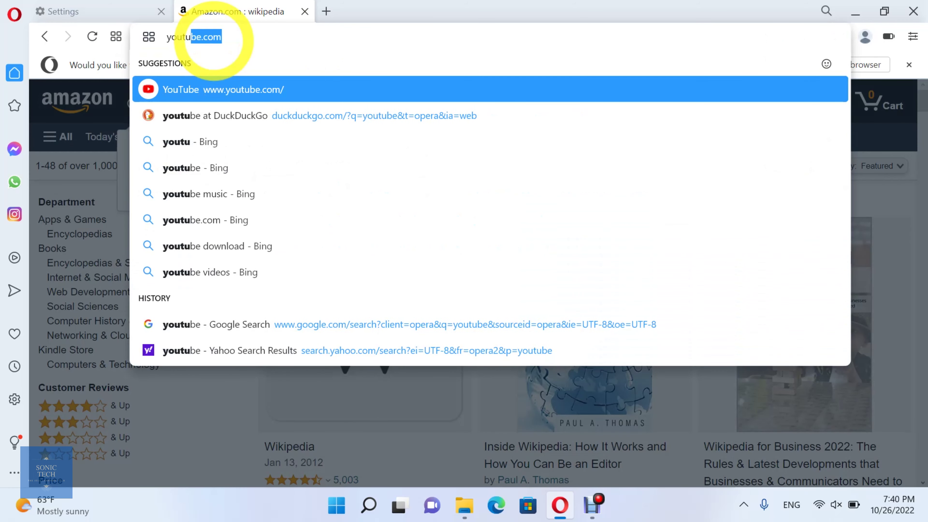
text(be)
key(Delete)
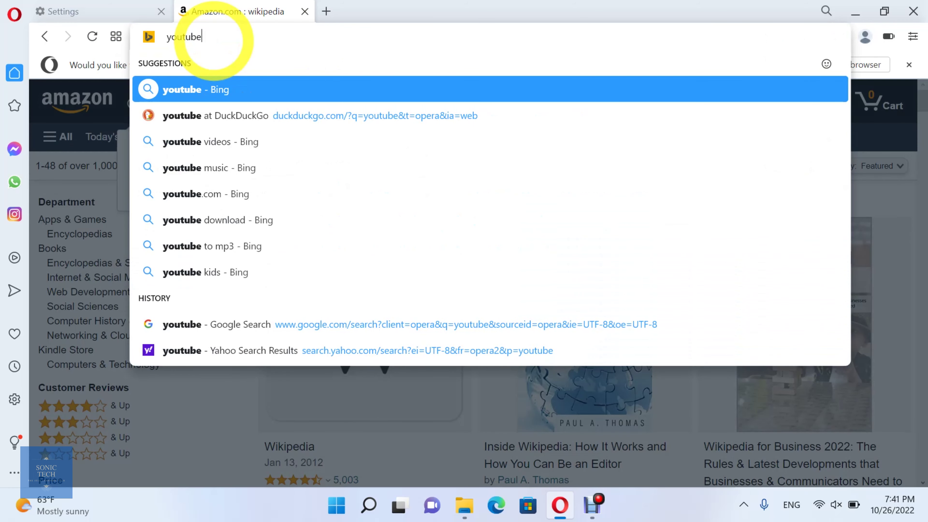
key(Return)
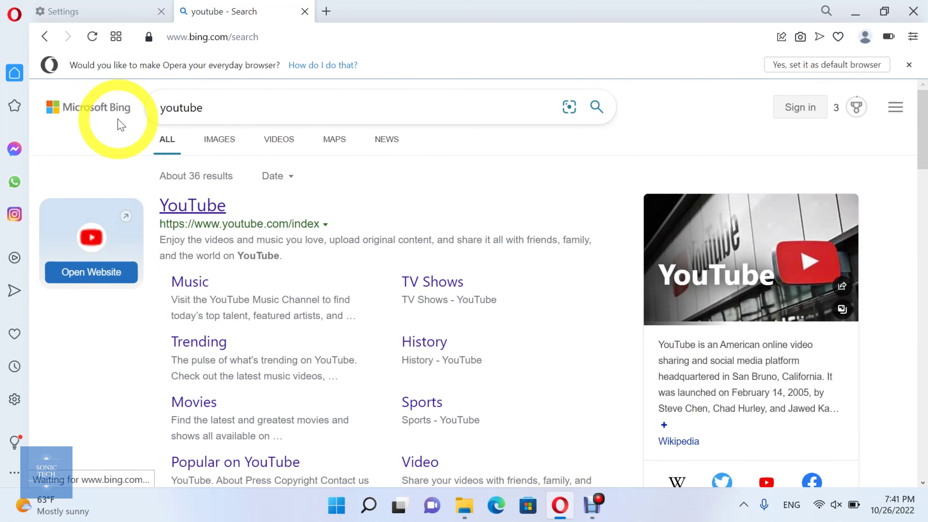
Step: Switch back to the settings and select Wikipedia as the address bar search engine
click(120, 6)
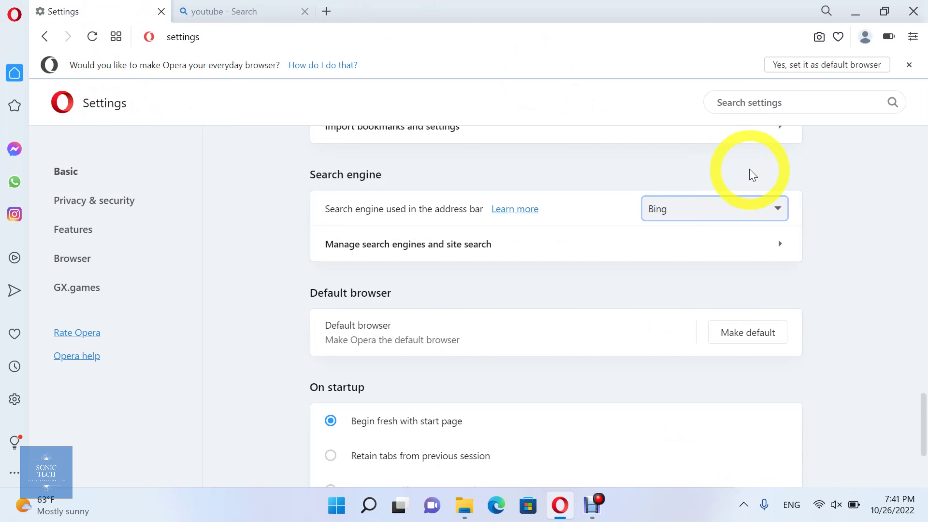
click(742, 211)
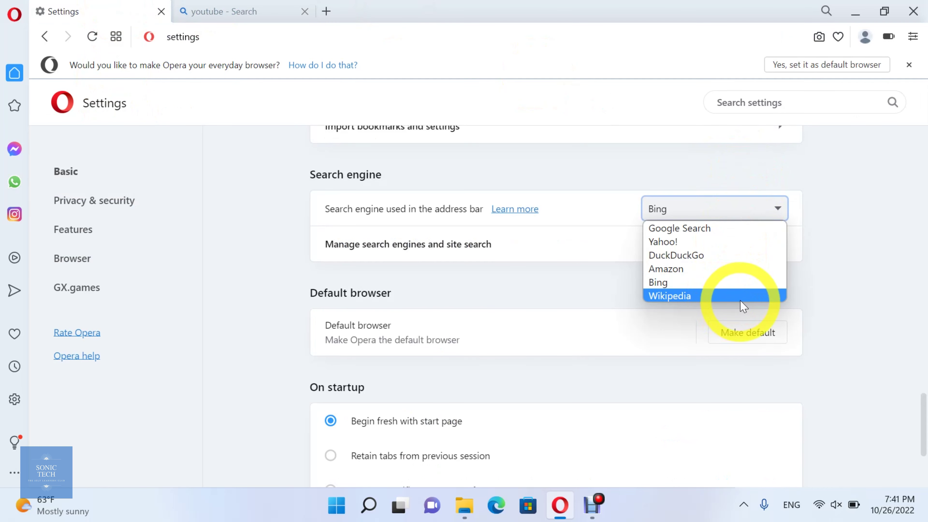
click(750, 292)
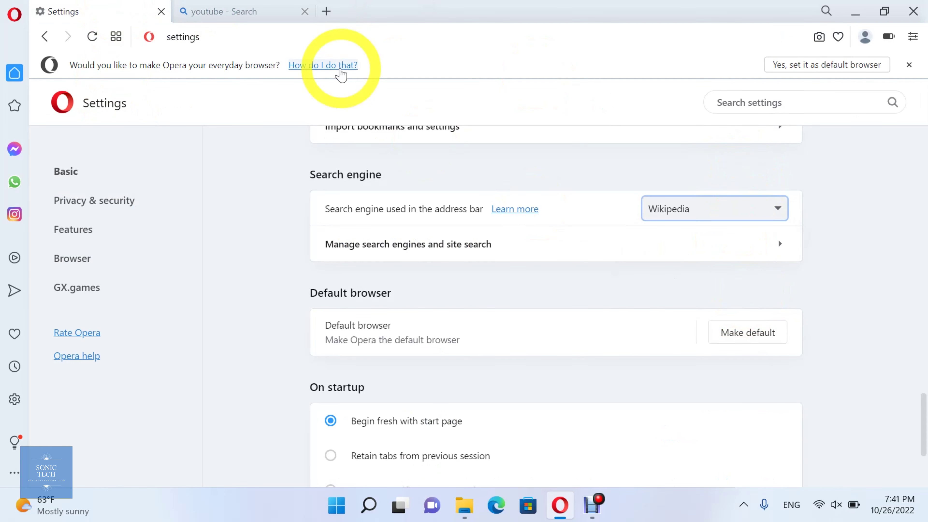
Step: Search for "youtube" from the address bar of the Bing results tab to test Wikipedia, and look through the opened article
click(234, 5)
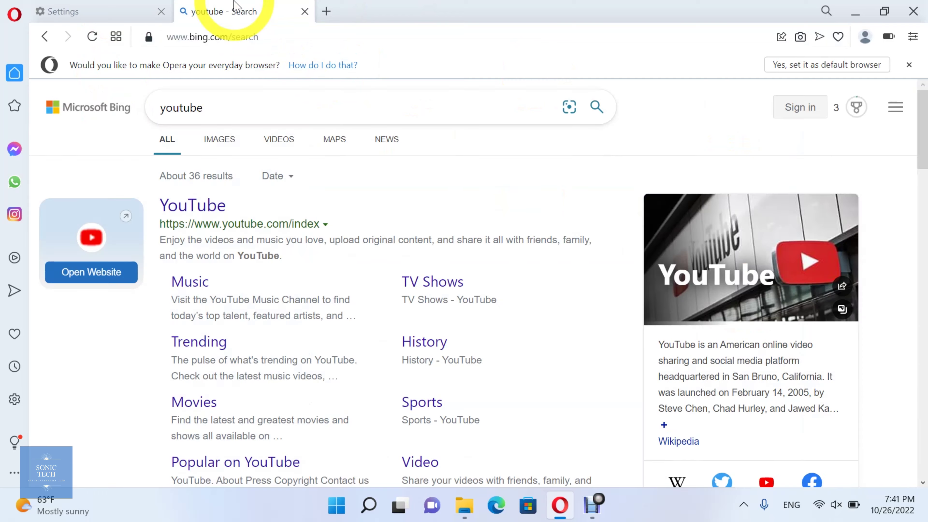
click(225, 30)
text(youtube)
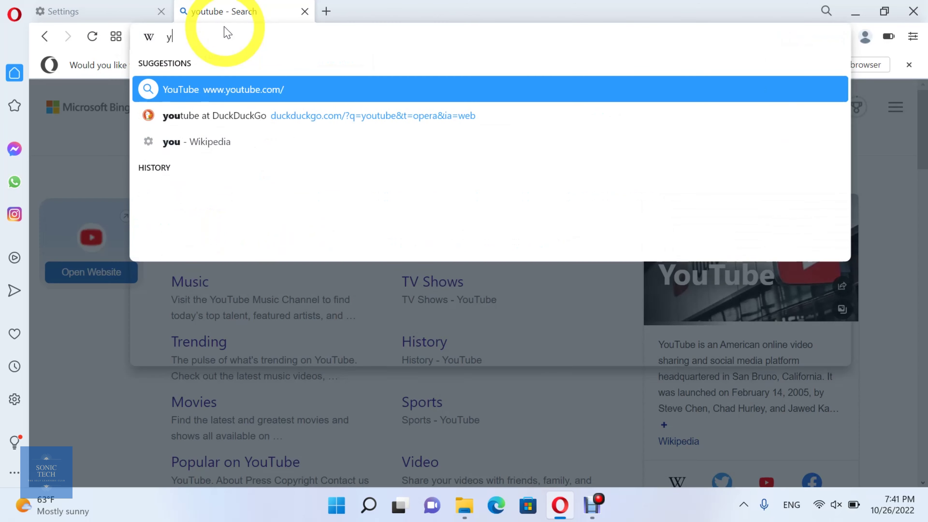
key(Delete)
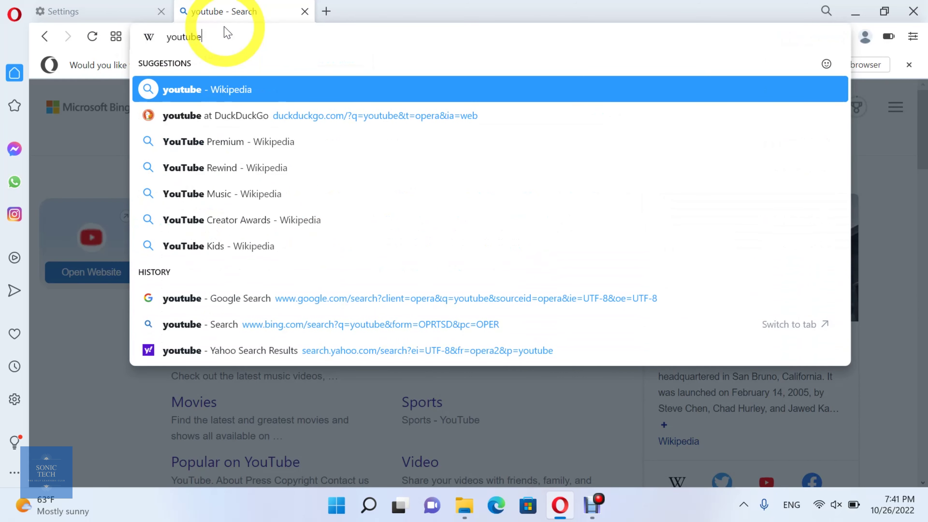
key(Return)
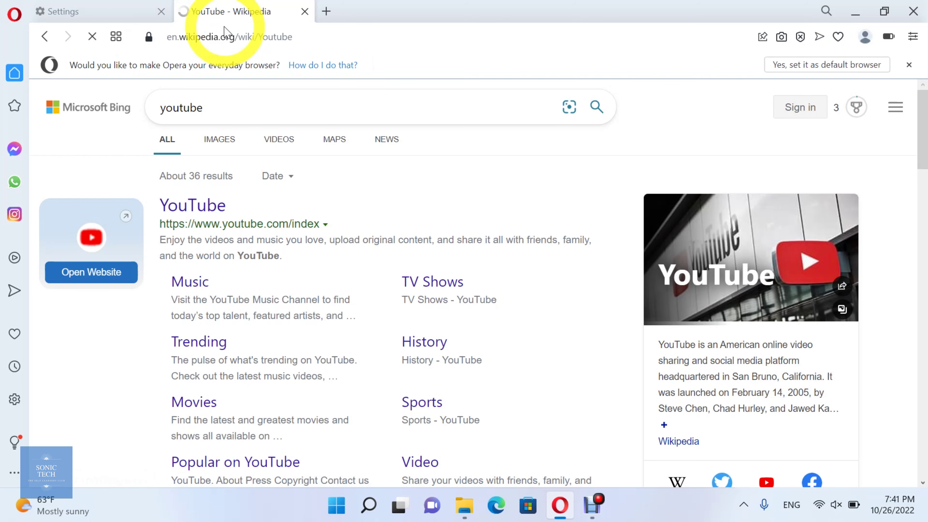
scroll(277, 212, down, 15)
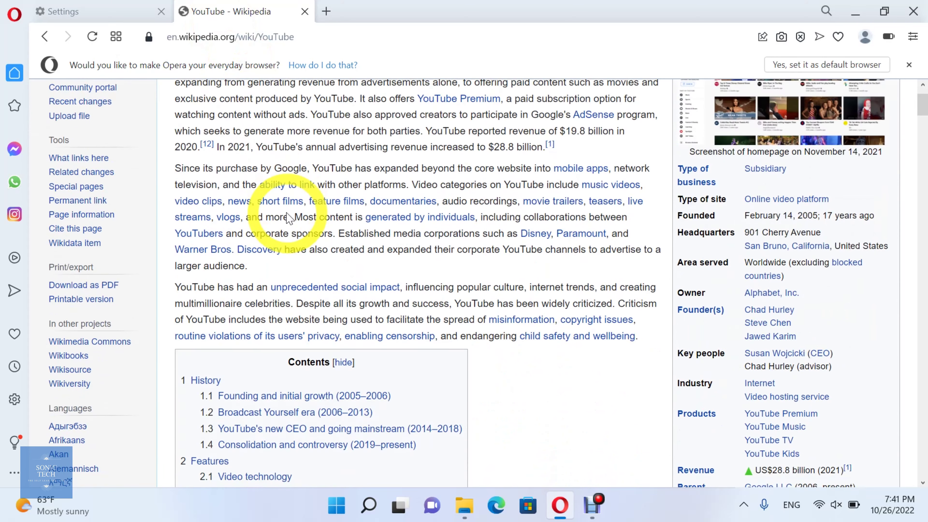
scroll(288, 218, down, 5)
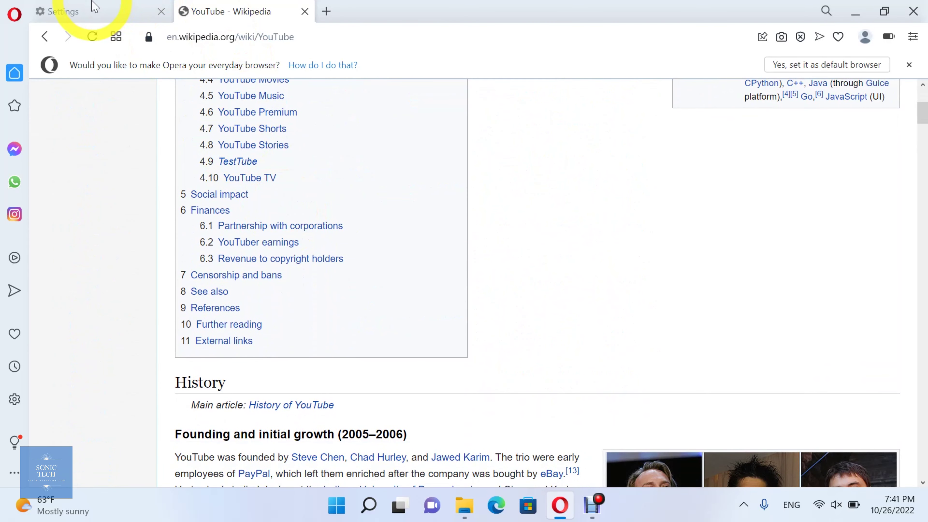
Step: Go back to the search engine settings and set the address bar search engine to Google Search
click(95, 6)
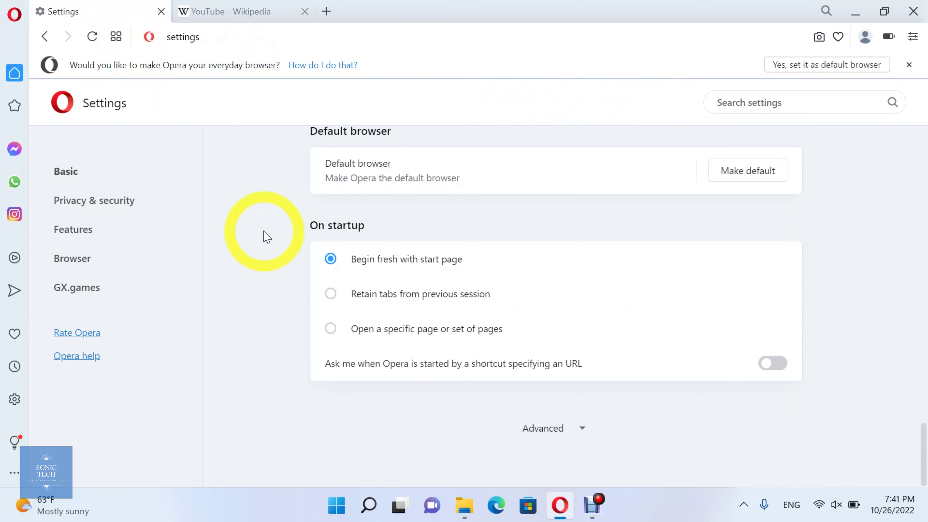
scroll(267, 237, up, 4)
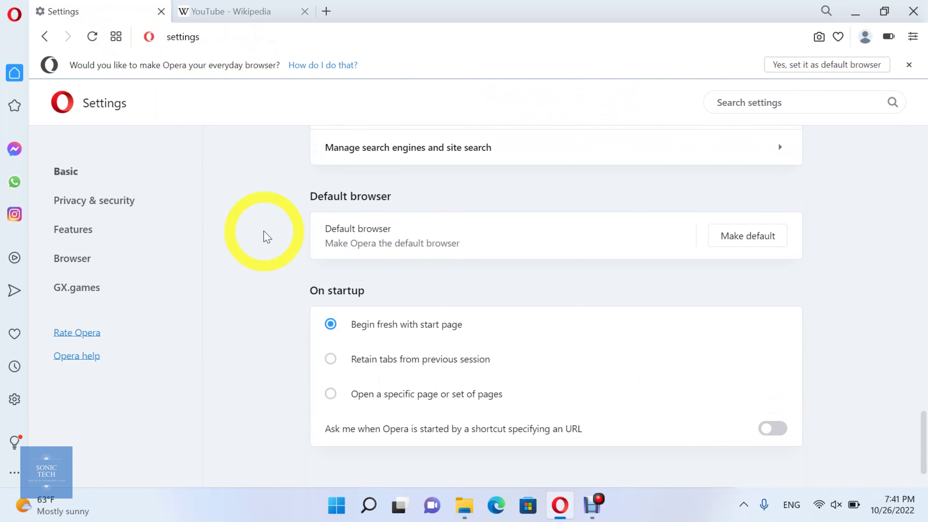
scroll(265, 236, up, 1)
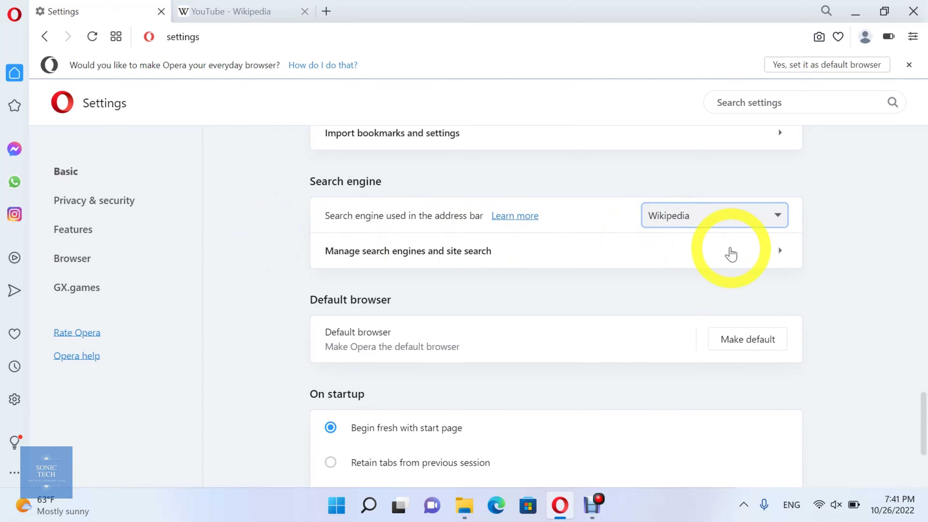
click(740, 224)
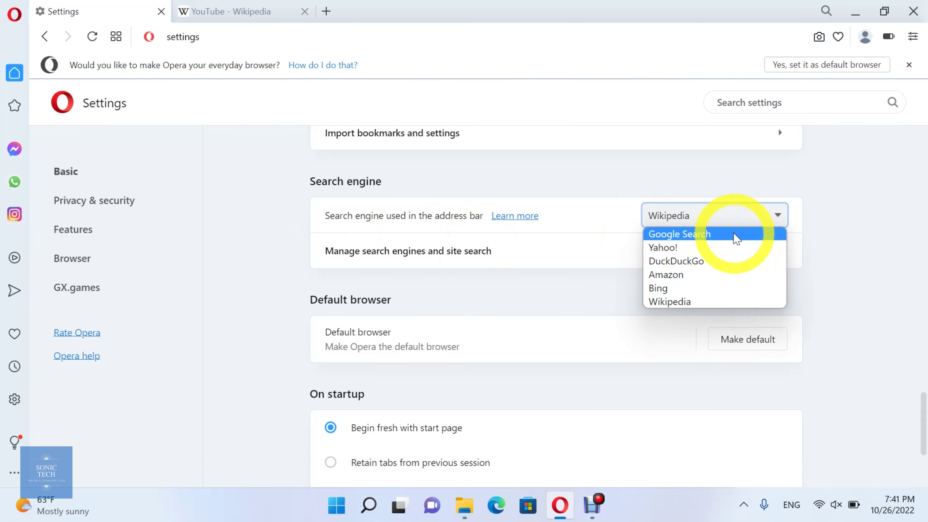
click(740, 233)
Step: Open the management page for search engines and site search, view the form for adding a search engine, and cancel it
click(779, 253)
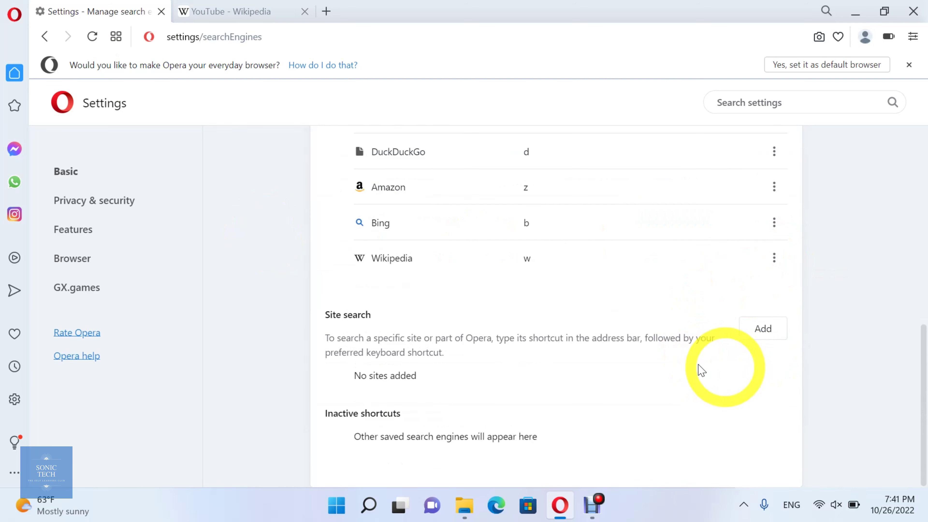
click(764, 328)
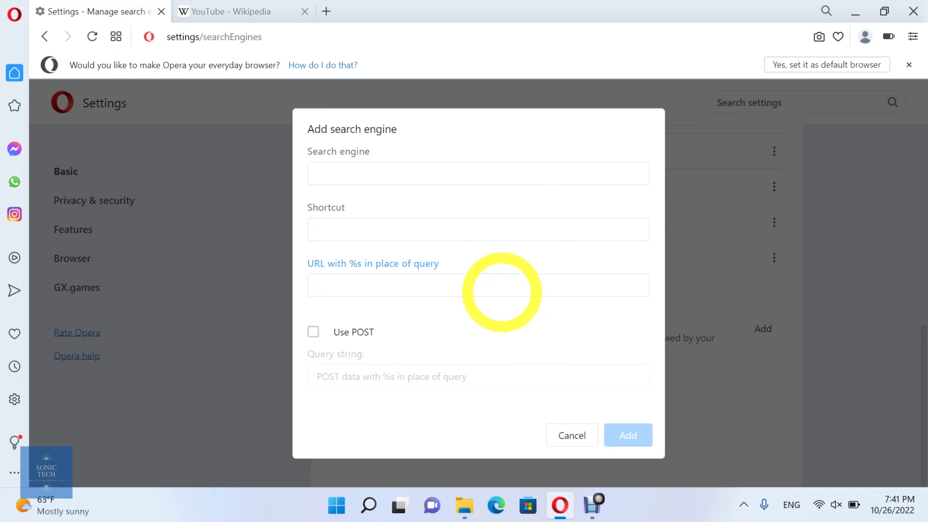
click(577, 435)
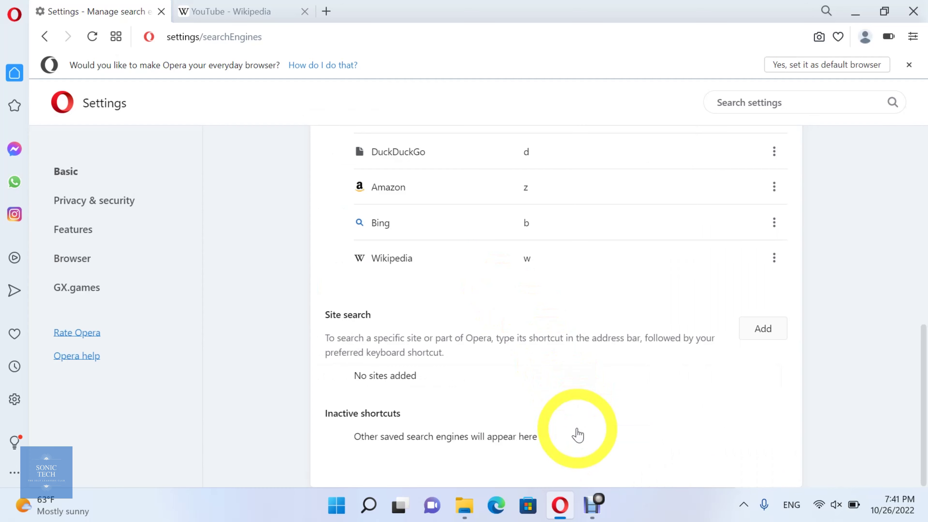
Step: Check the available actions for Yahoo!, Amazon and Bing in the list of search engines without applying any
scroll(577, 435, up, 4)
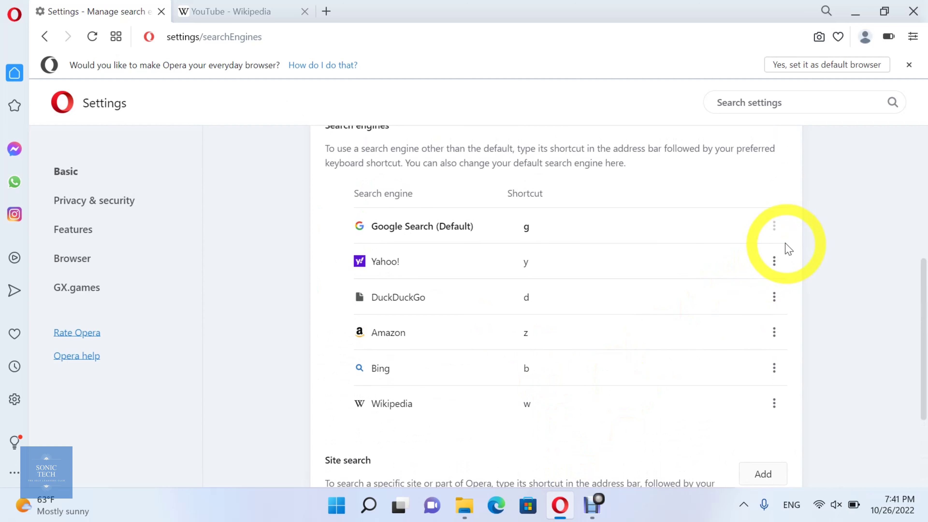
click(778, 260)
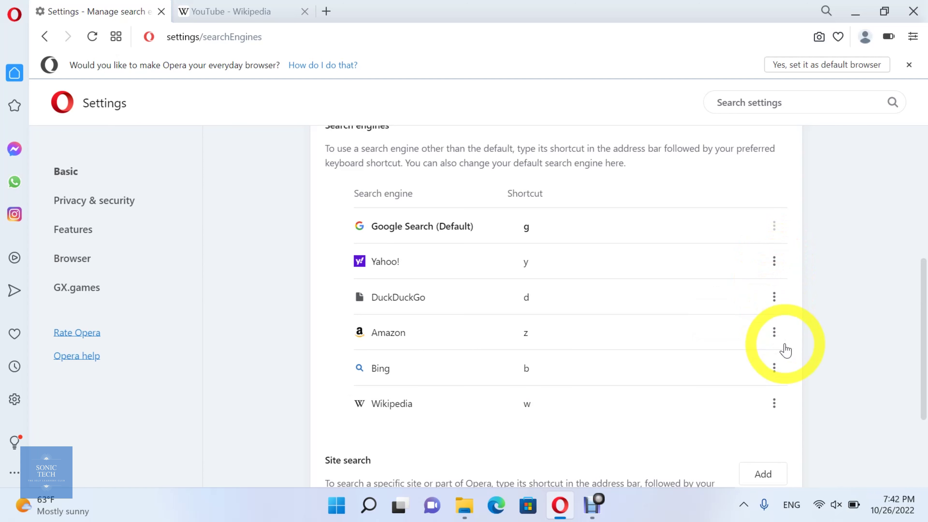
click(775, 337)
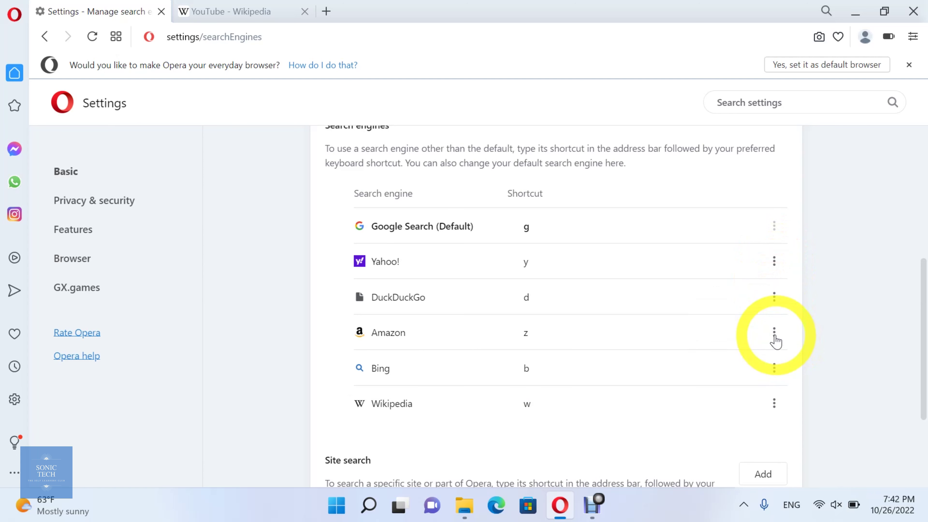
click(775, 364)
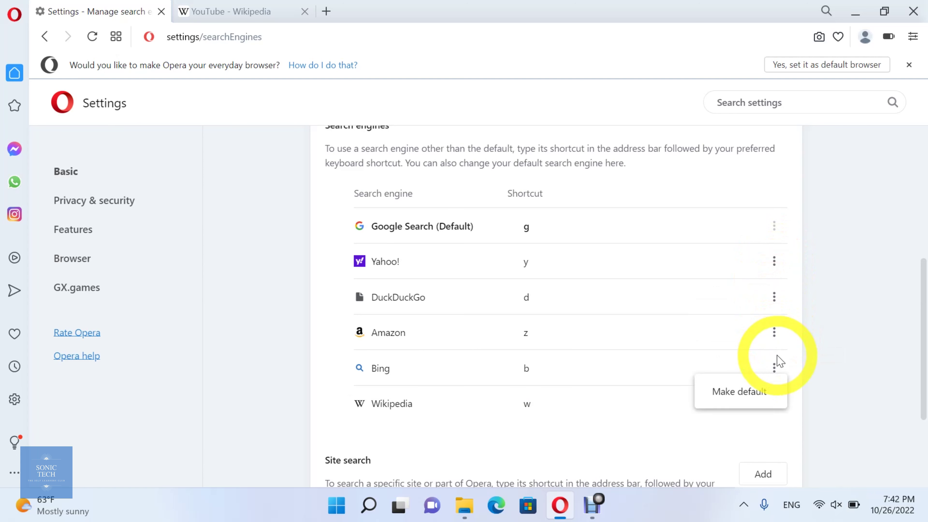
click(776, 363)
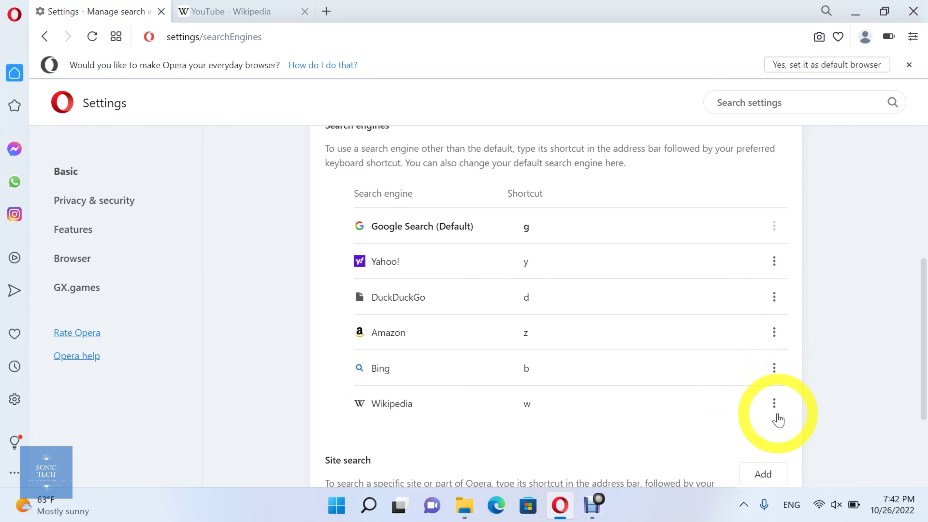